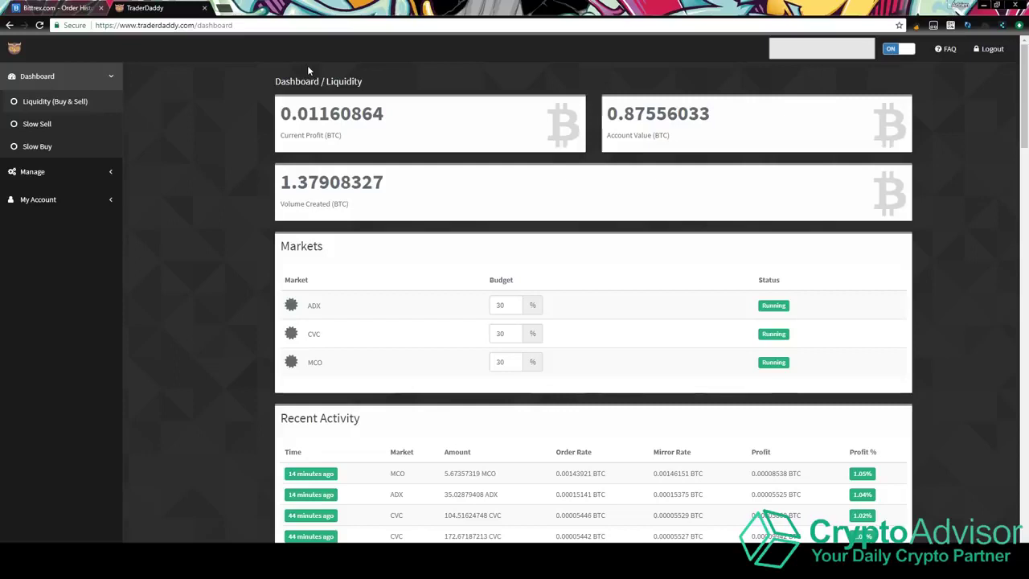
Open the RubyCoin (RBY) market page from Bittrex Account Balances and pan the chart to earlier dates.
click(53, 7)
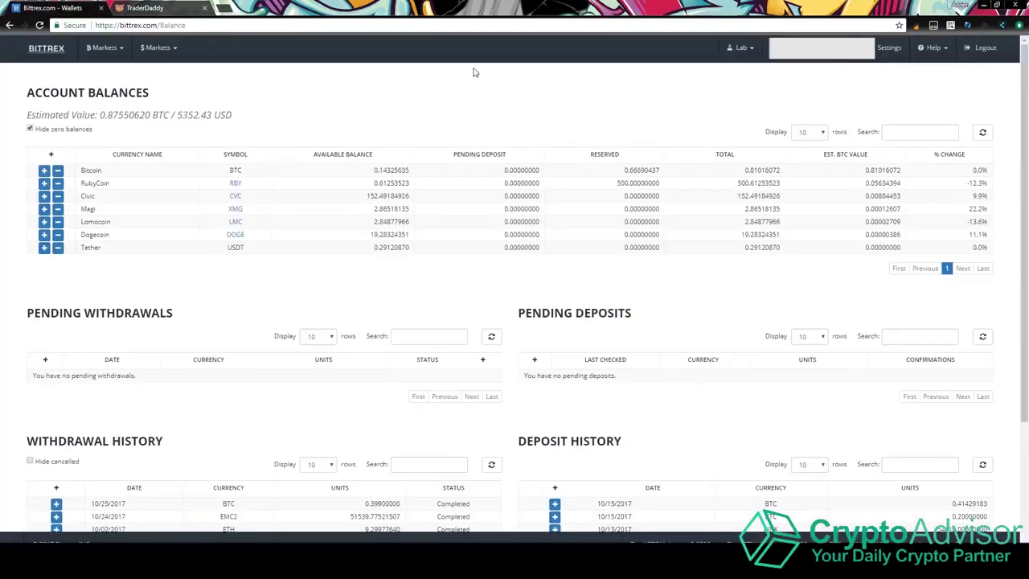
click(235, 184)
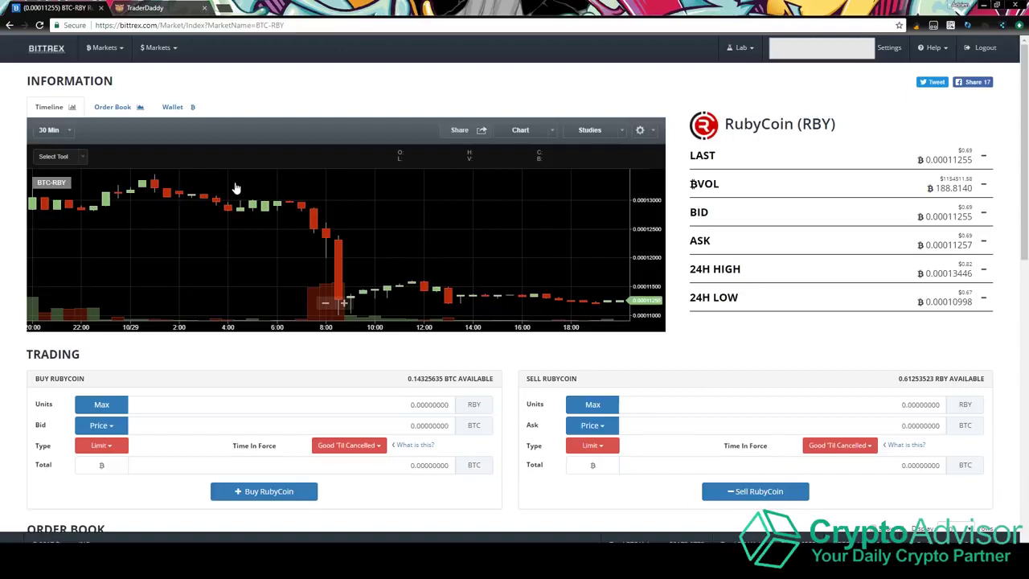
scroll(193, 191, down, 5)
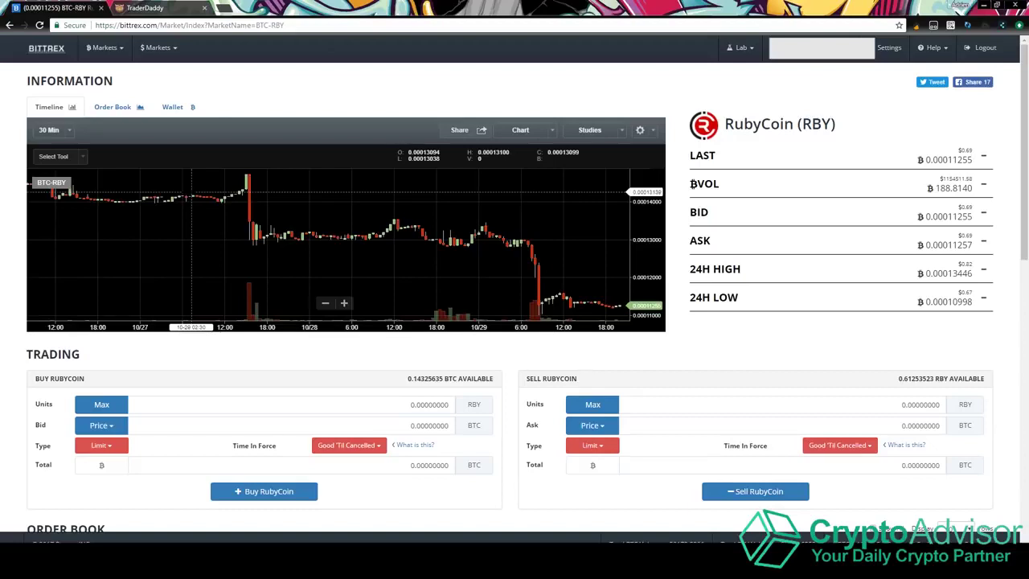
drag(328, 210, 368, 212)
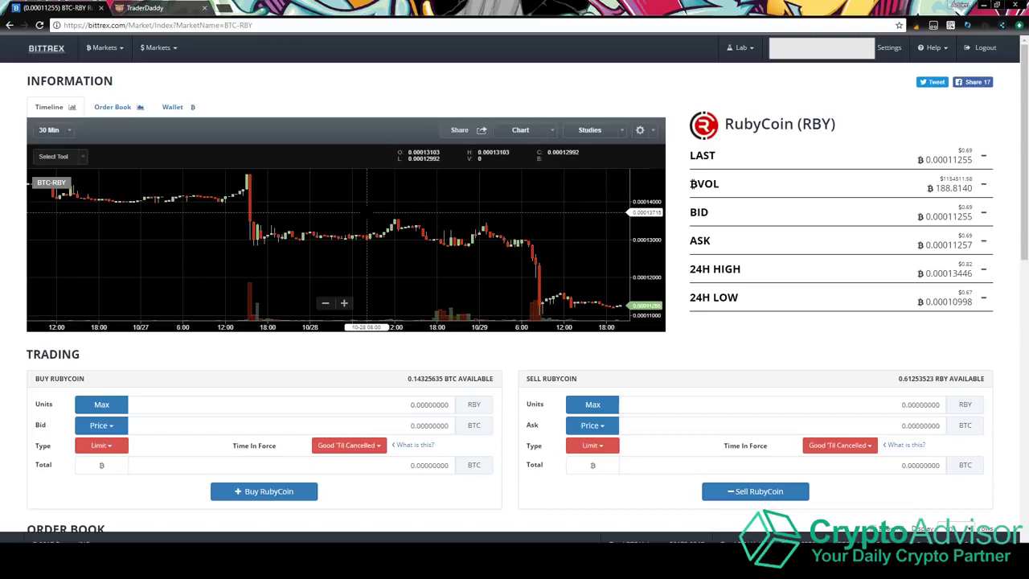
Shift the RBY chart to later October dates and check the order book depth before returning to Timeline.
scroll(367, 212, down, 10)
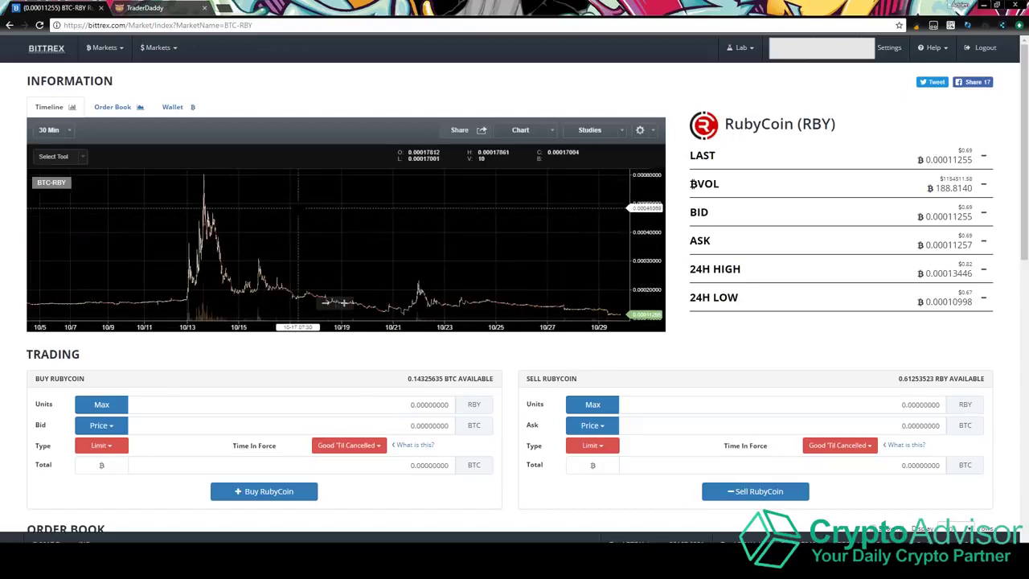
drag(298, 208, 242, 184)
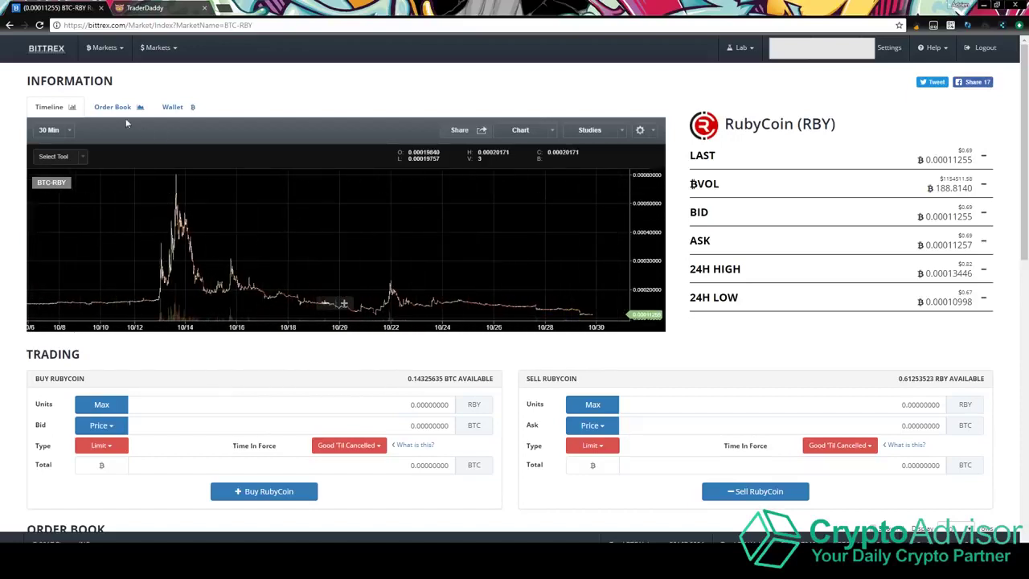
click(113, 107)
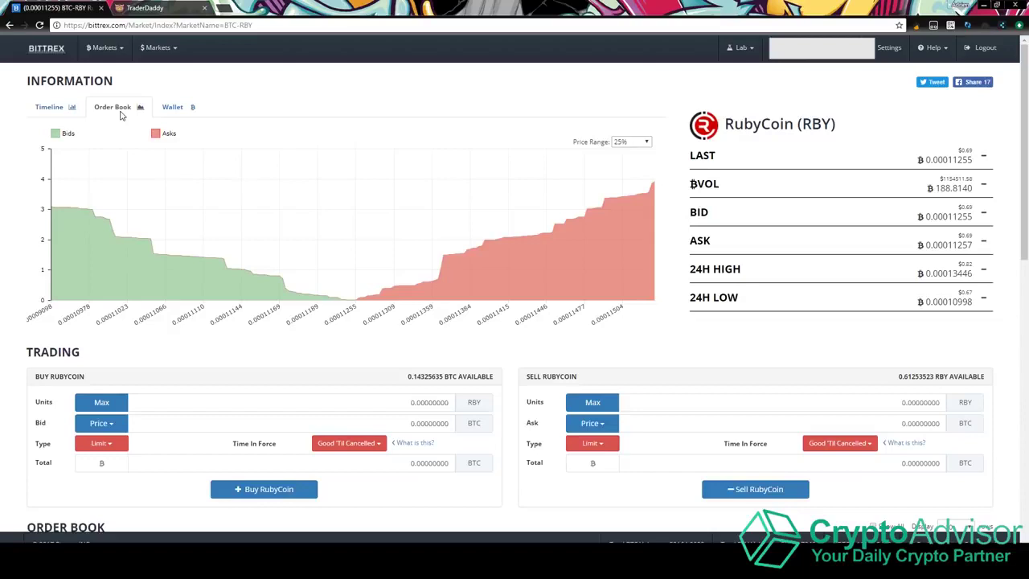
click(79, 108)
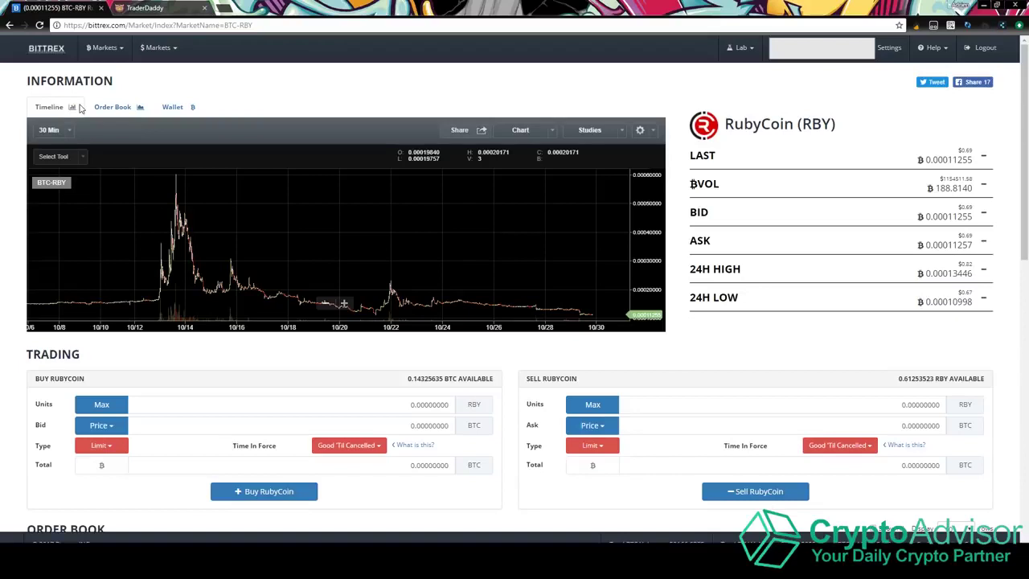
Review the RBY limit sell under Open Orders, then go back to the Bittrex Wallets balances page.
scroll(908, 388, down, 10)
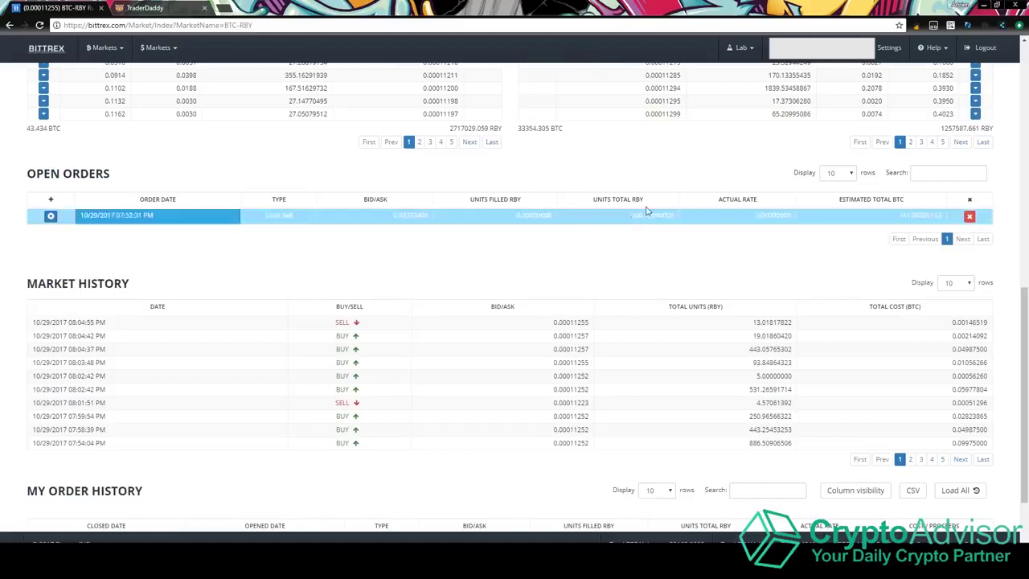
scroll(690, 290, up, 3)
scroll(689, 290, up, 4)
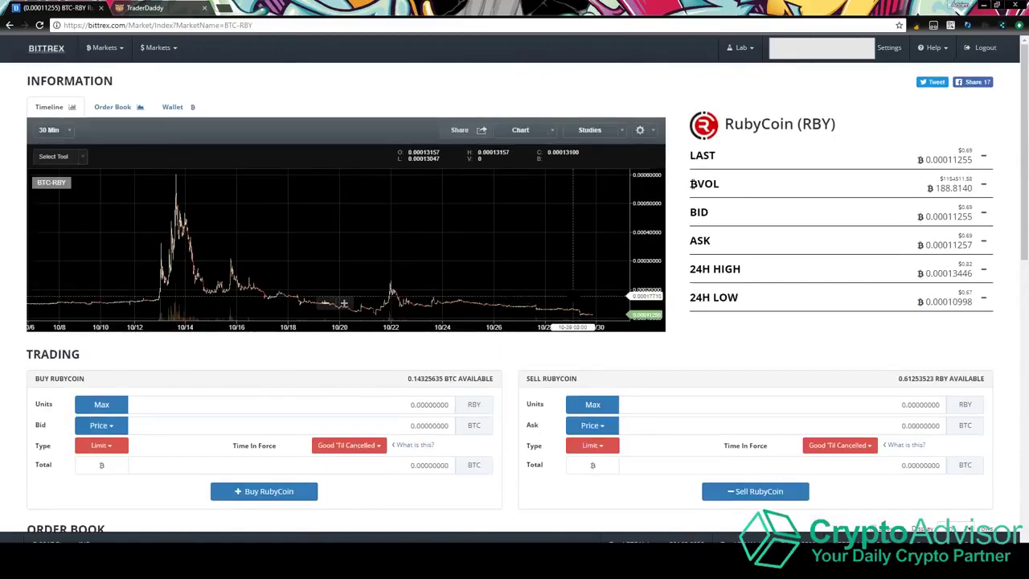
scroll(572, 296, up, 3)
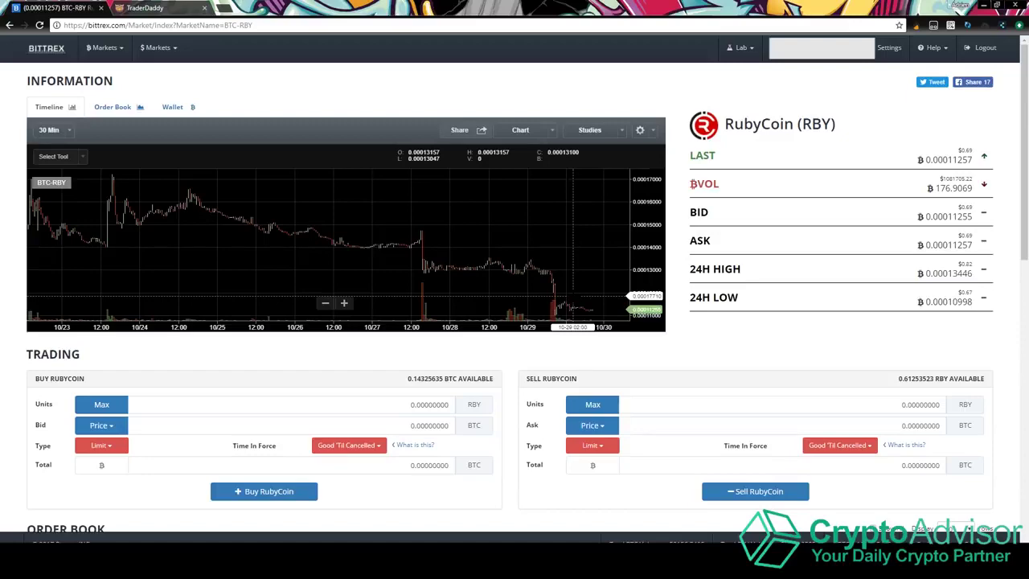
scroll(572, 296, down, 2)
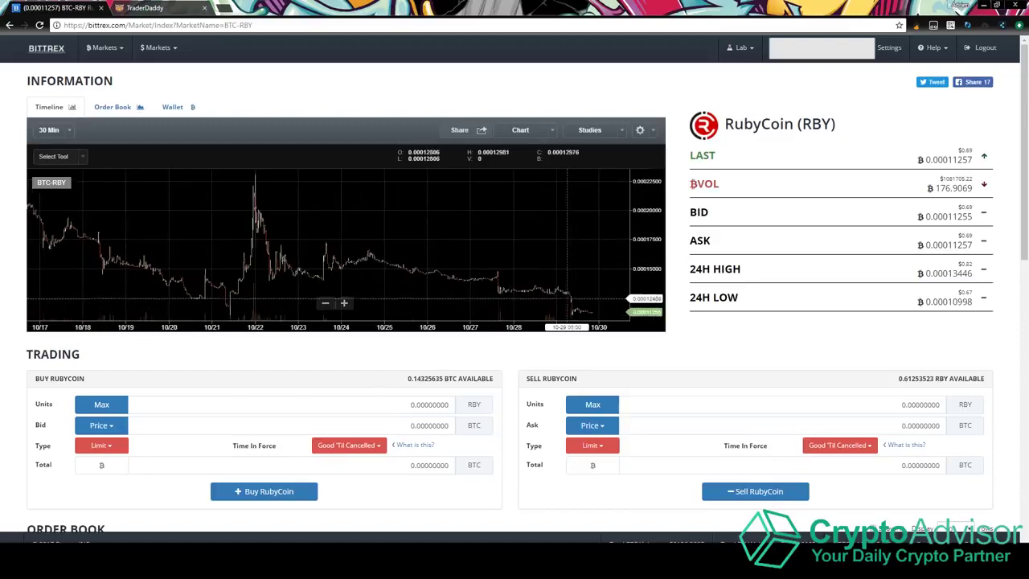
scroll(678, 399, down, 5)
scroll(635, 358, down, 3)
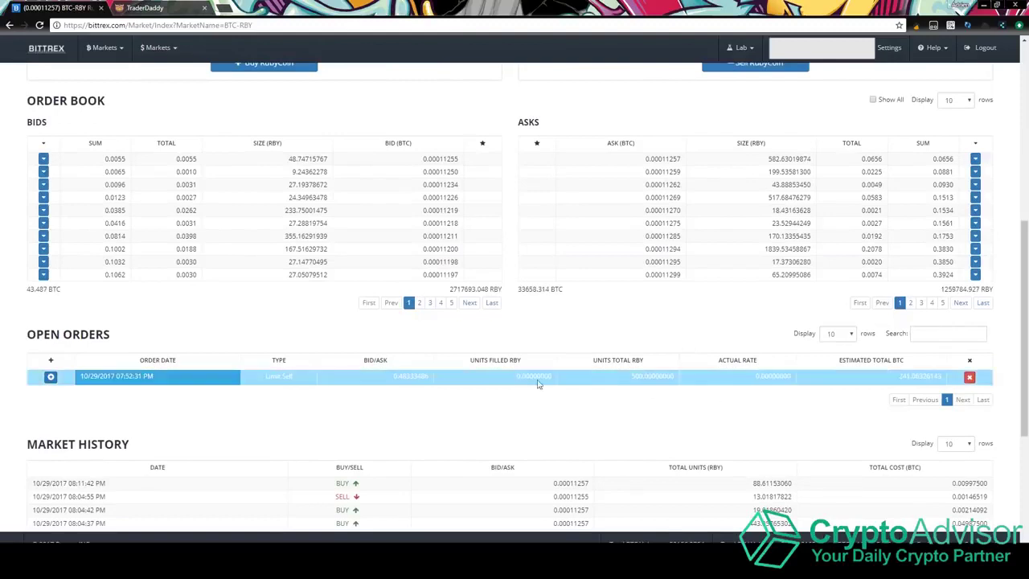
scroll(498, 435, up, 5)
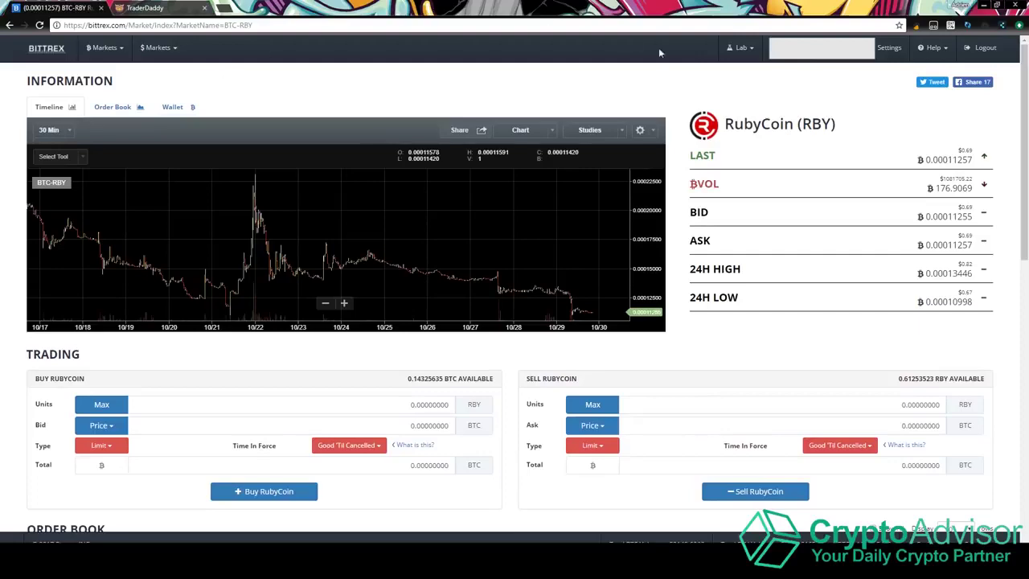
click(838, 60)
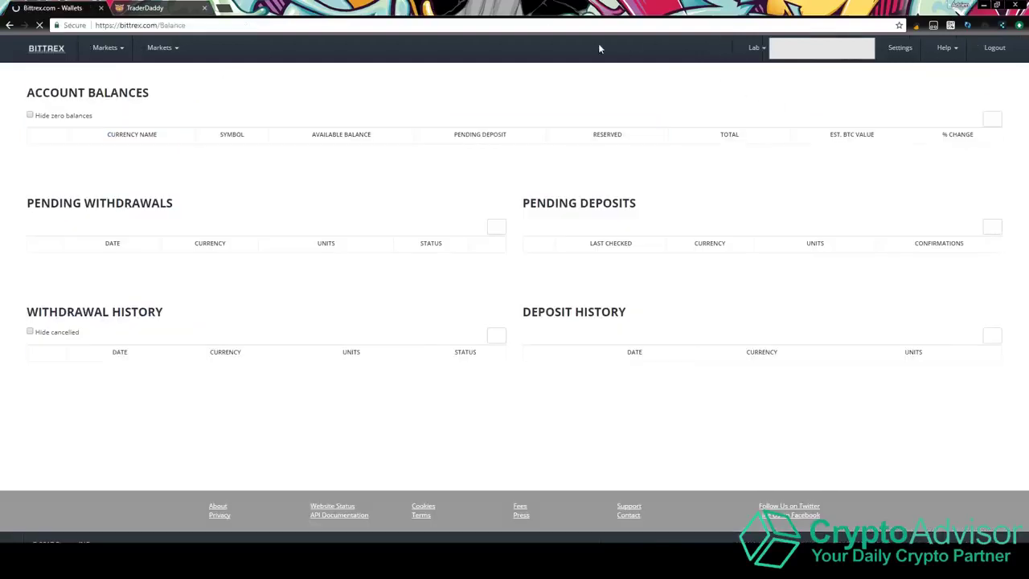
Back on the TraderDaddy dashboard, review Recent Activity and expand the Manage menu in the sidebar.
click(157, 11)
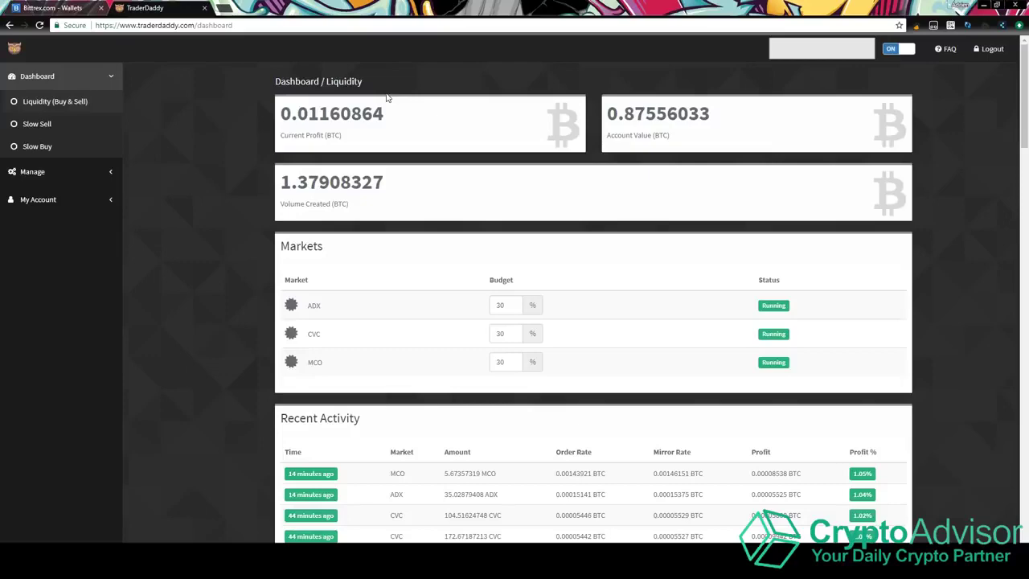
scroll(402, 177, down, 5)
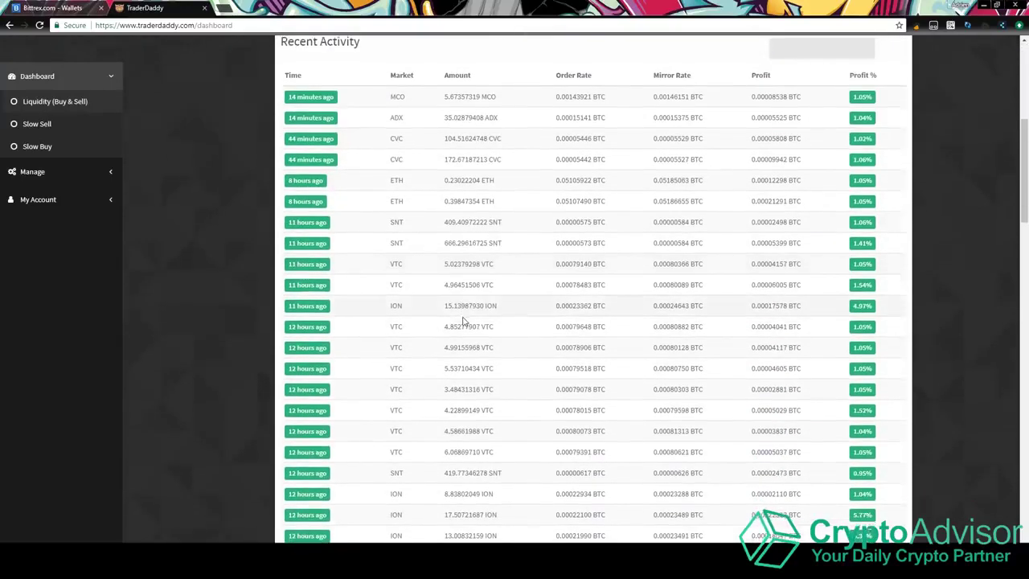
scroll(466, 318, up, 2)
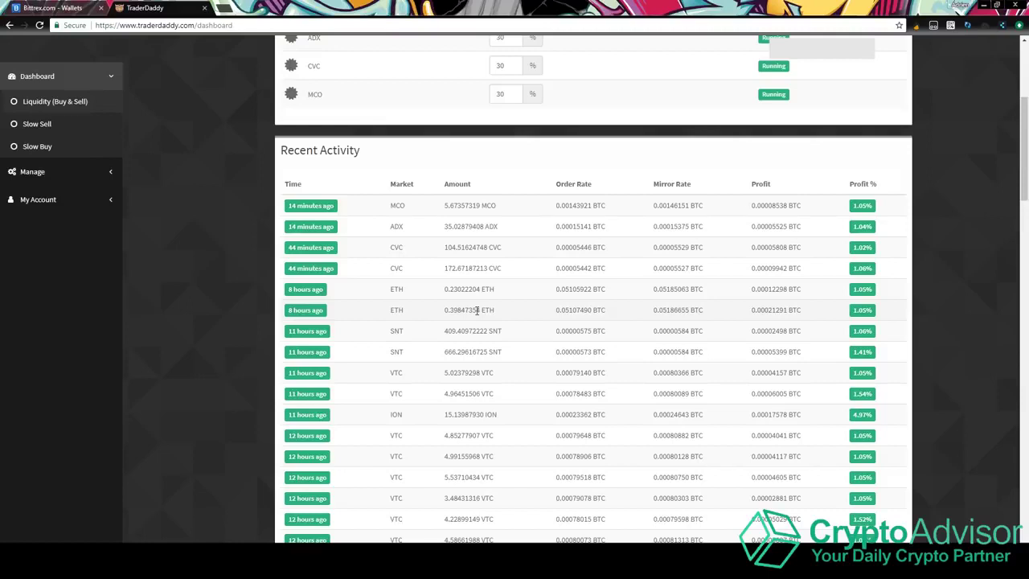
scroll(477, 310, up, 2)
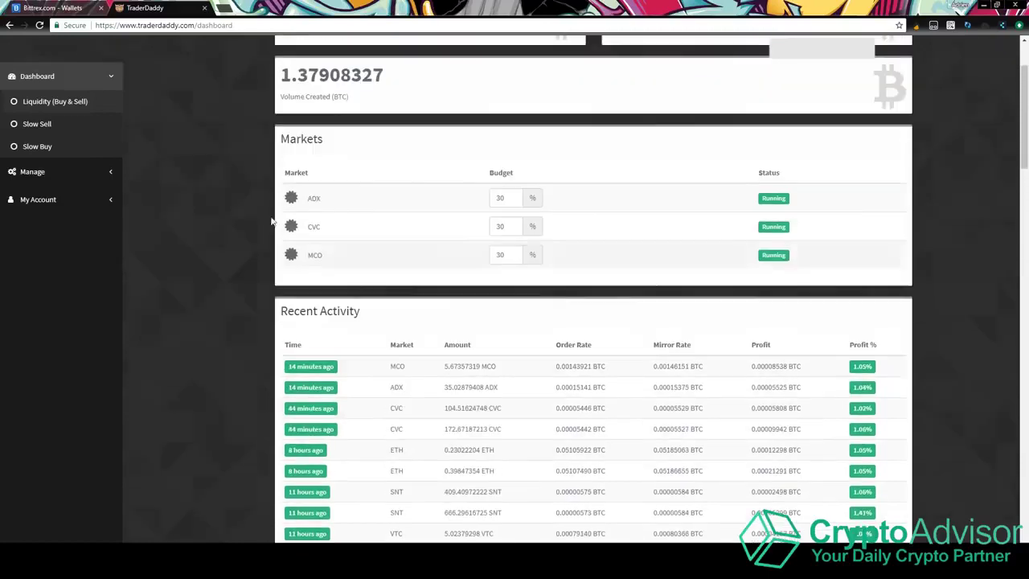
click(92, 171)
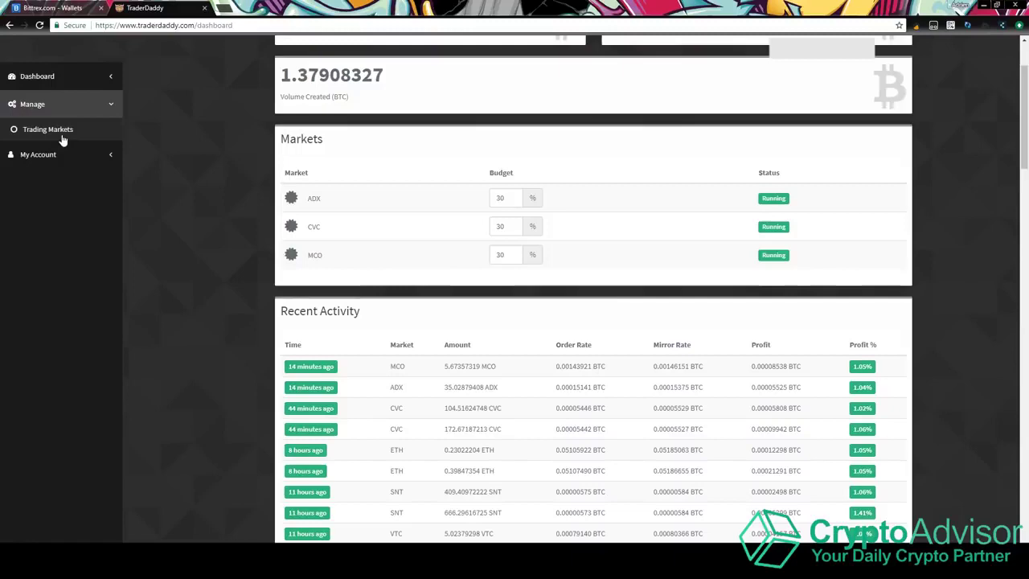
Open Trading Markets and scroll the list to find CVC and MCO on Market Liquidity (Buy & Sell).
click(63, 137)
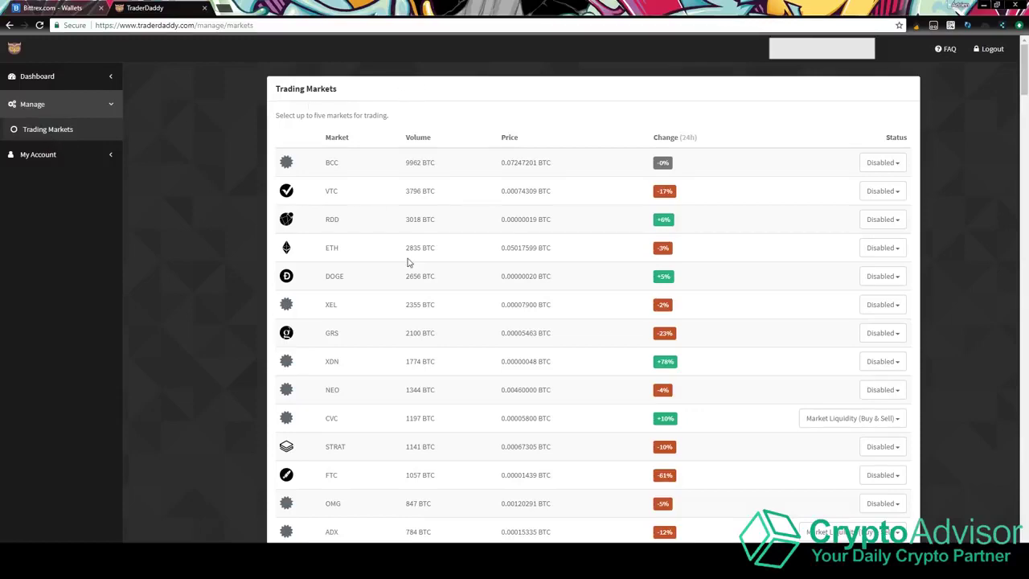
scroll(407, 262, down, 15)
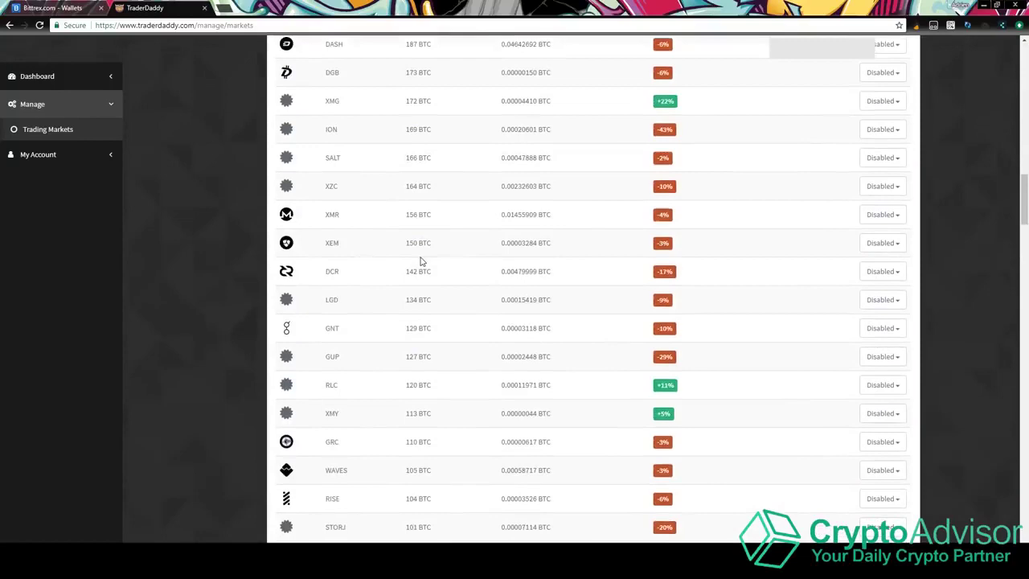
scroll(419, 261, down, 5)
drag(1023, 213, 1013, 454)
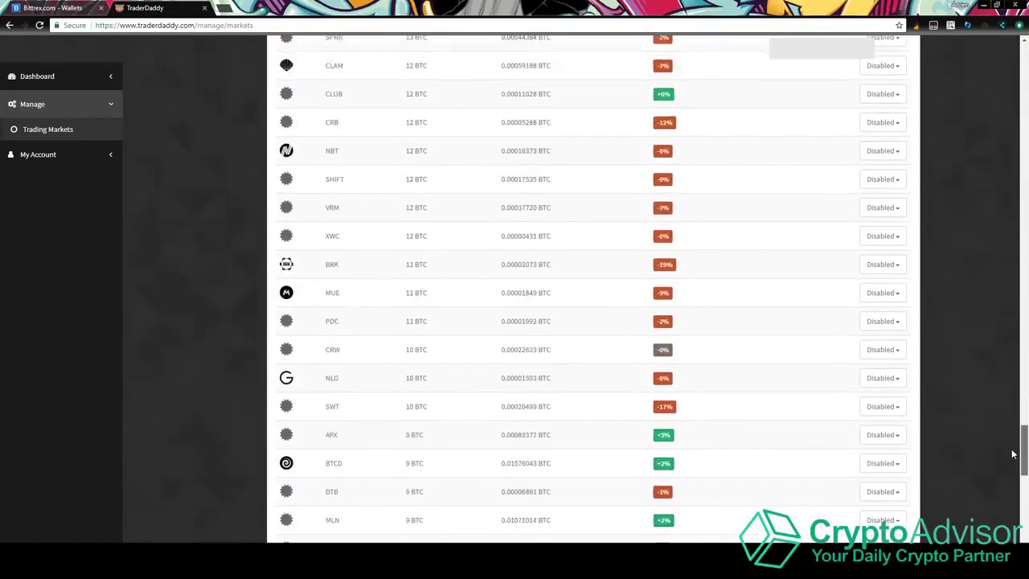
scroll(1012, 454, down, 5)
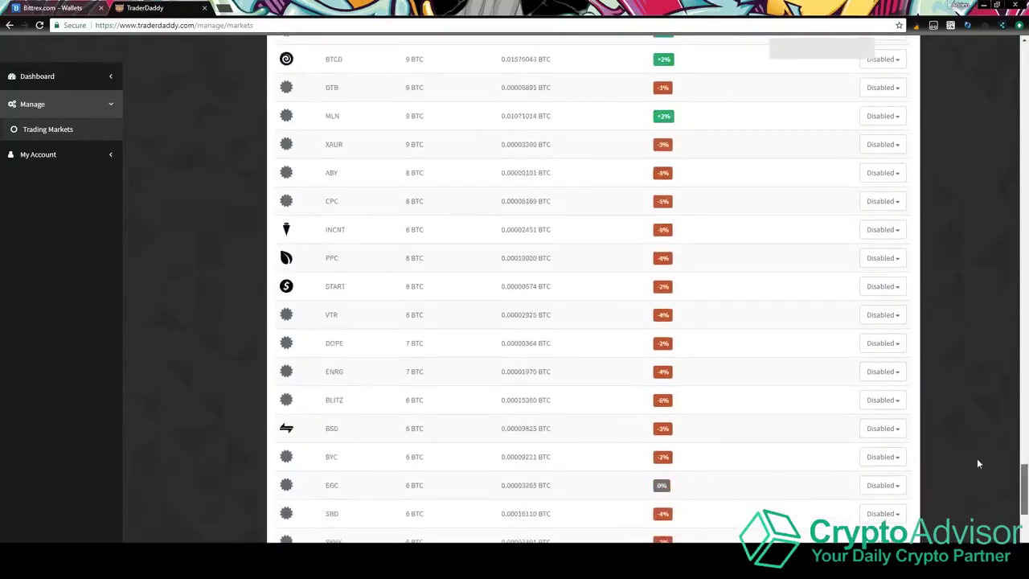
scroll(942, 321, up, 20)
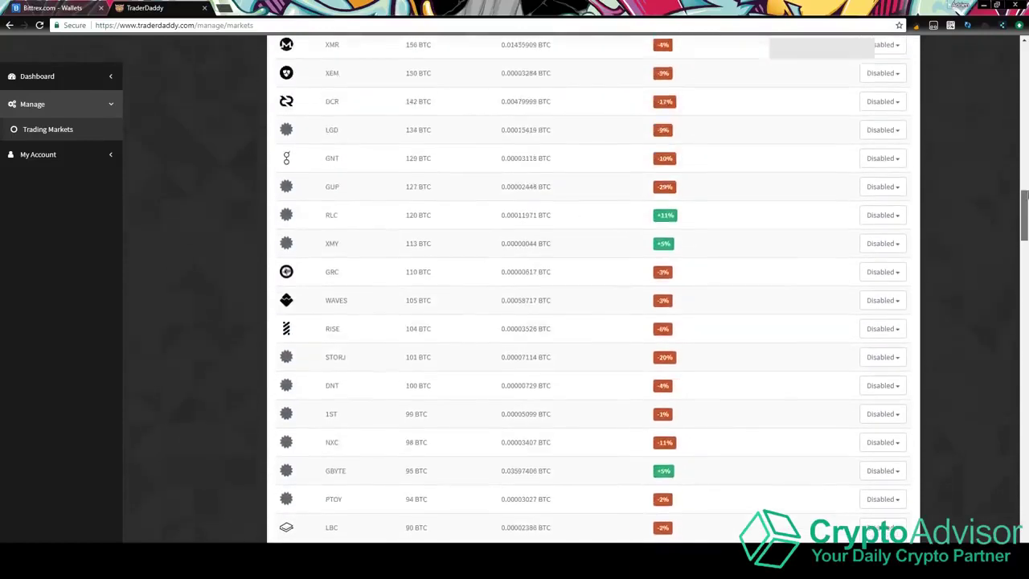
scroll(593, 289, up, 5)
drag(1024, 132, 1024, 112)
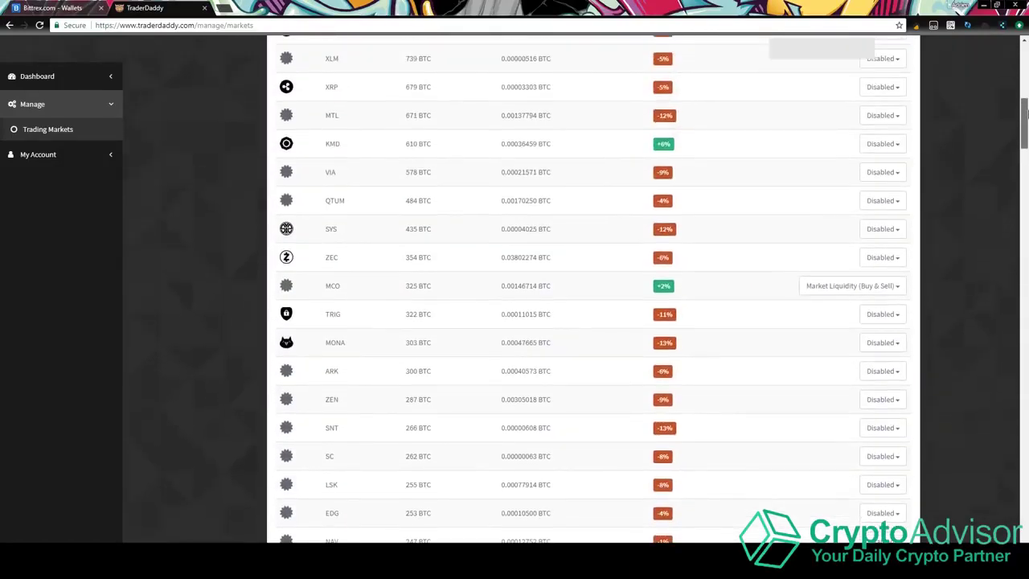
scroll(958, 117, up, 7)
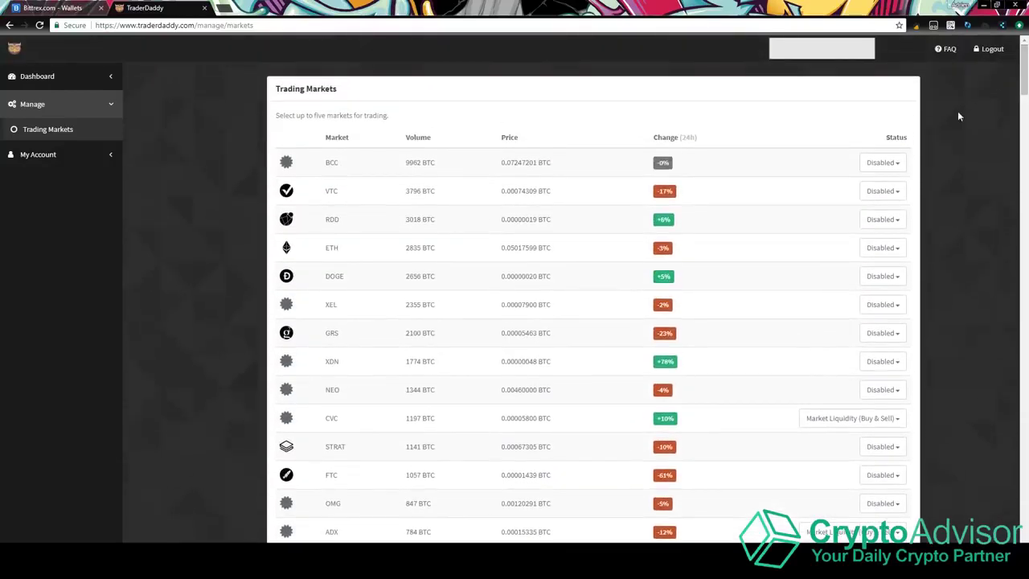
Open the BCC status options and close them without changes, leaving BCC Disabled.
click(882, 162)
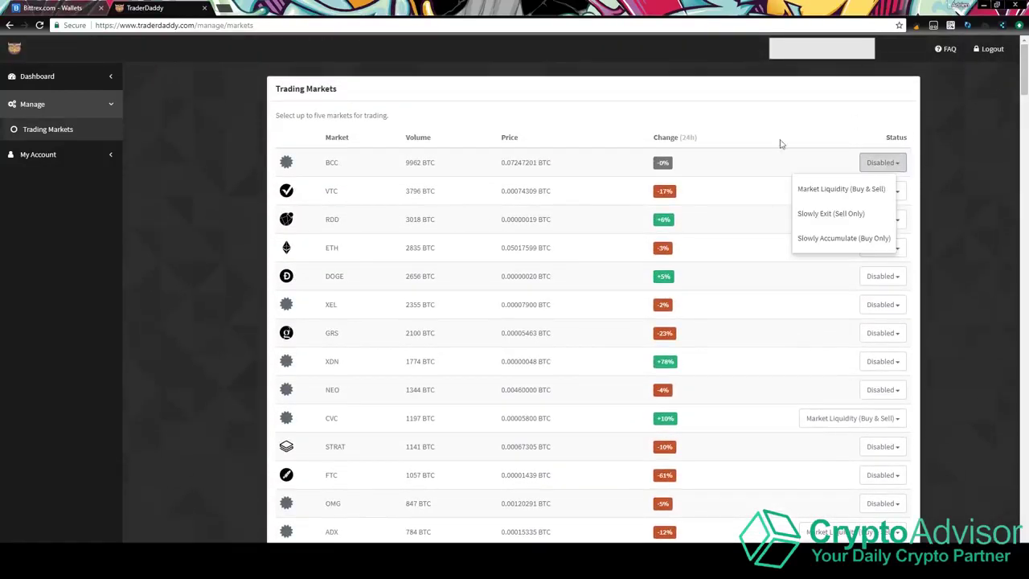
click(394, 185)
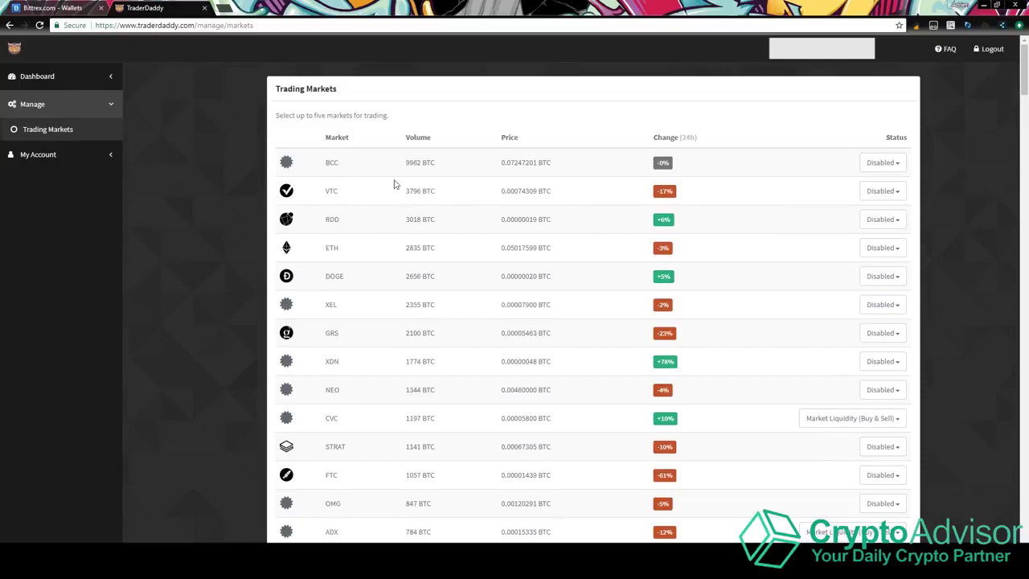
click(863, 163)
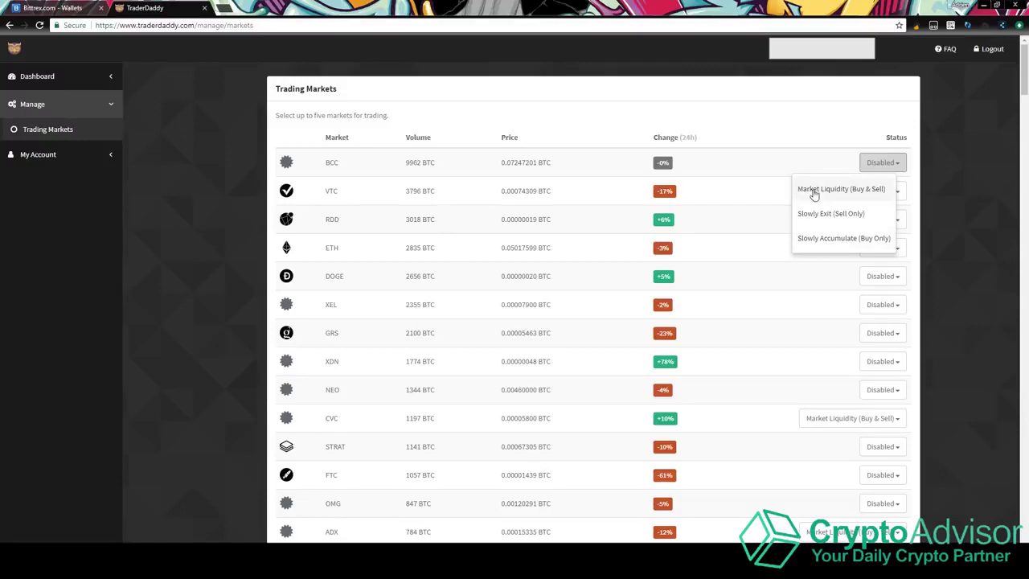
click(813, 211)
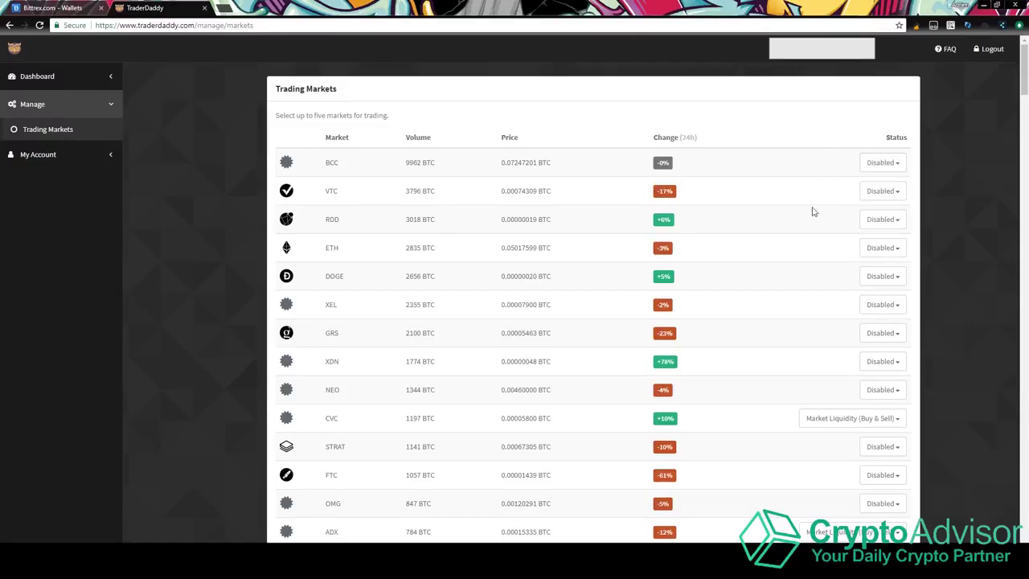
Scroll the market list, then expand the Dashboard section in the sidebar.
scroll(803, 362, down, 2)
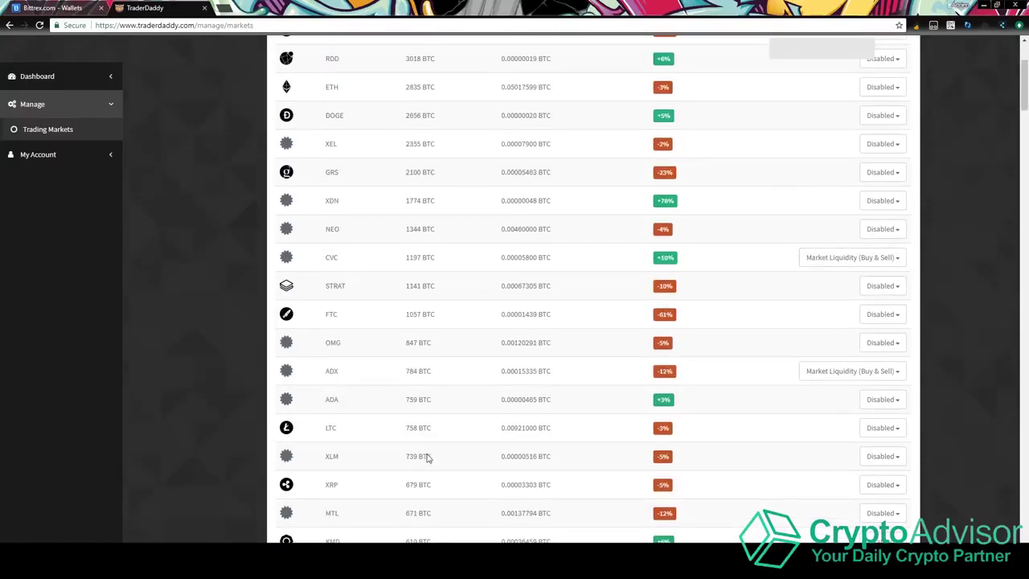
scroll(490, 434, down, 1)
scroll(113, 201, up, 2)
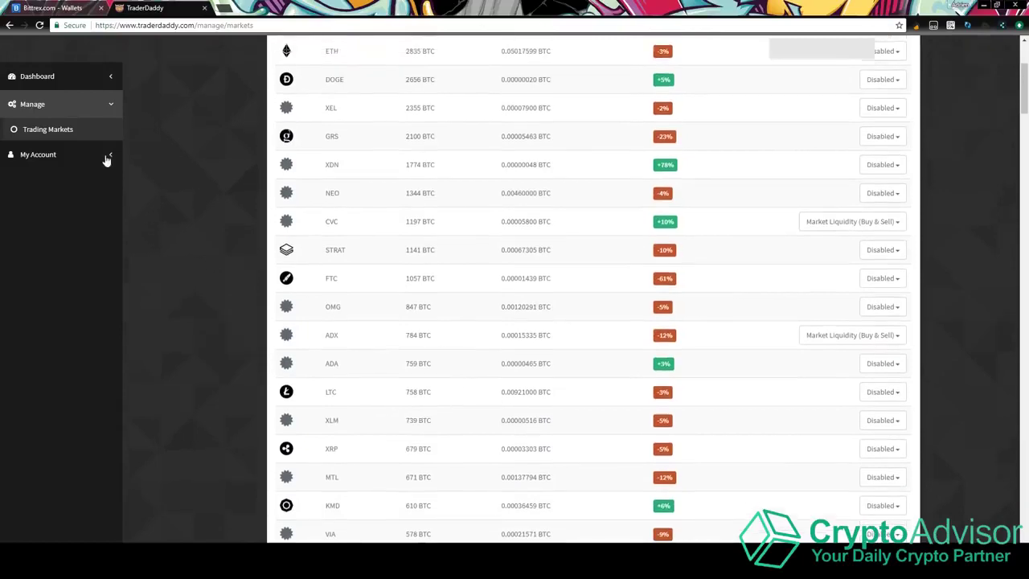
click(75, 80)
click(77, 105)
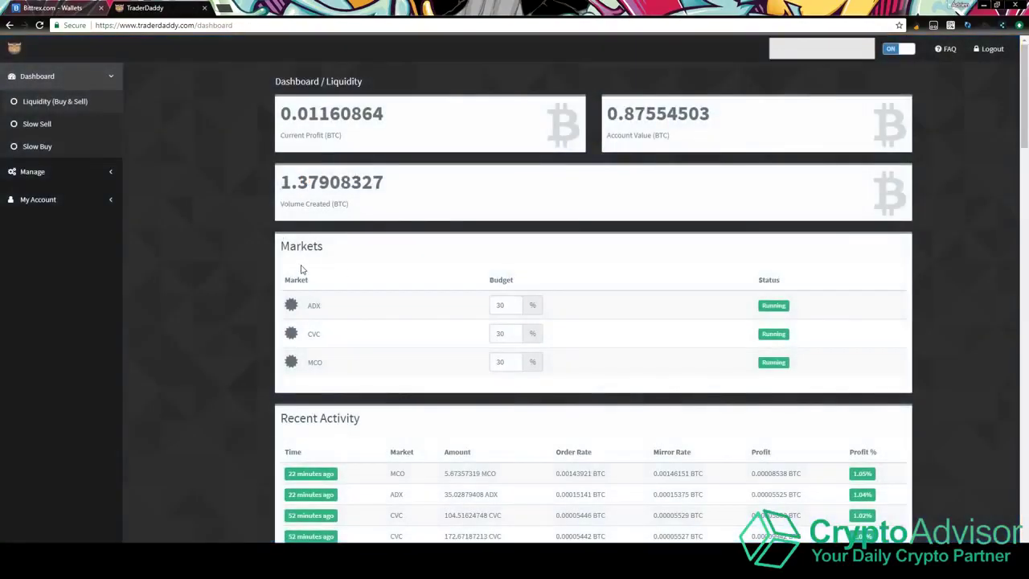
scroll(298, 269, down, 1)
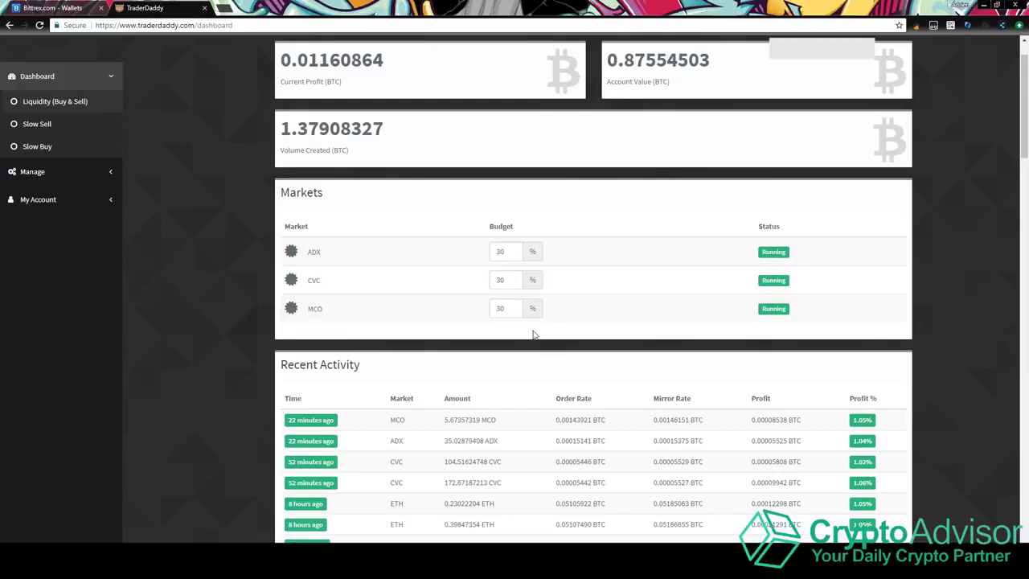
scroll(532, 334, up, 1)
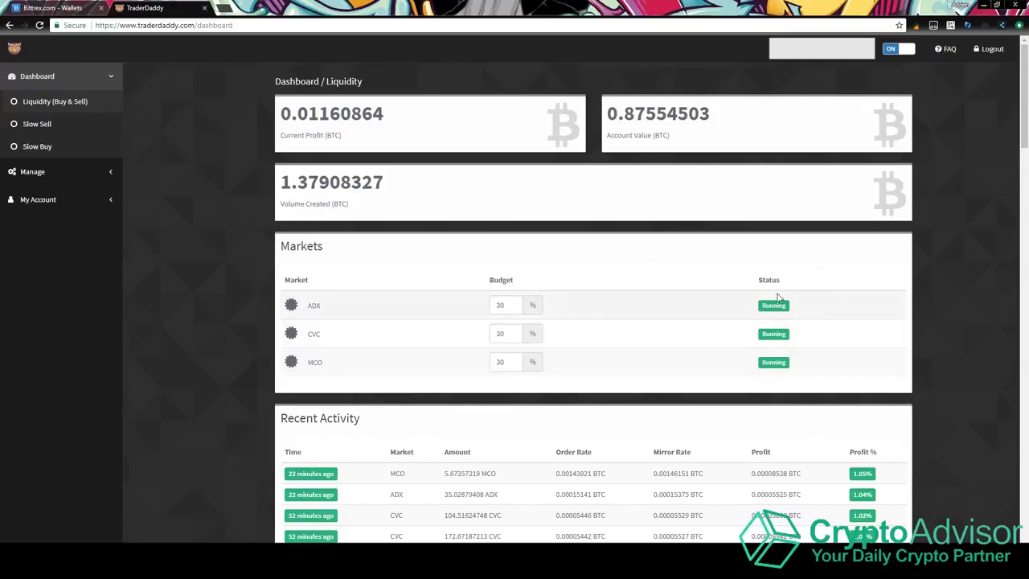
scroll(397, 320, down, 2)
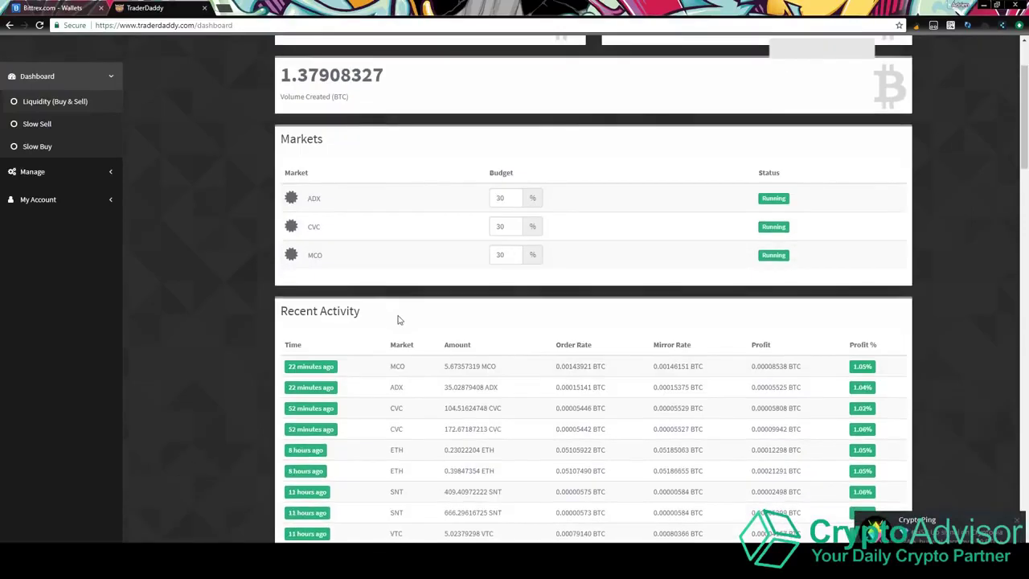
scroll(397, 320, up, 2)
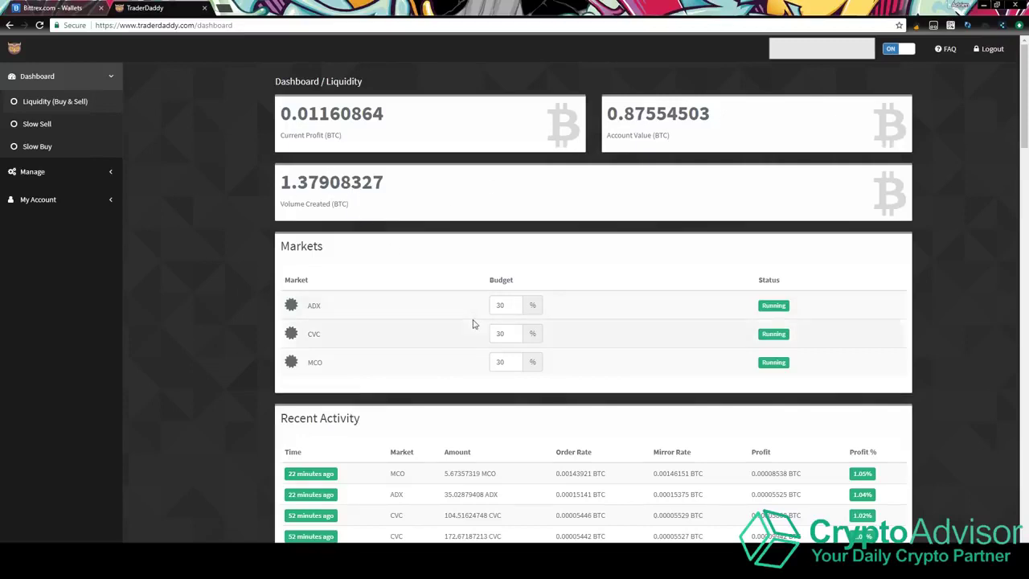
scroll(475, 318, down, 1)
scroll(474, 316, up, 1)
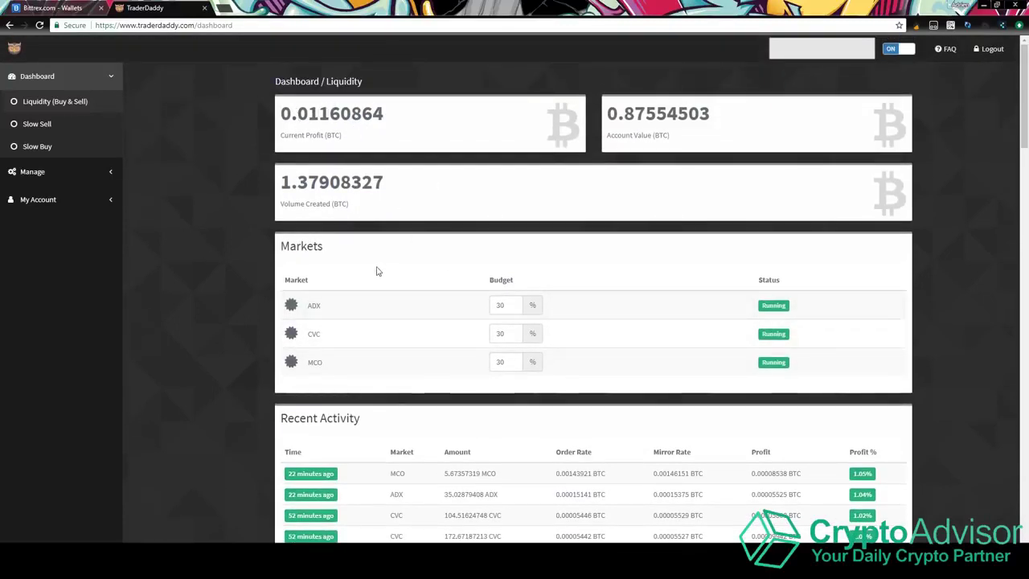
scroll(366, 267, down, 1)
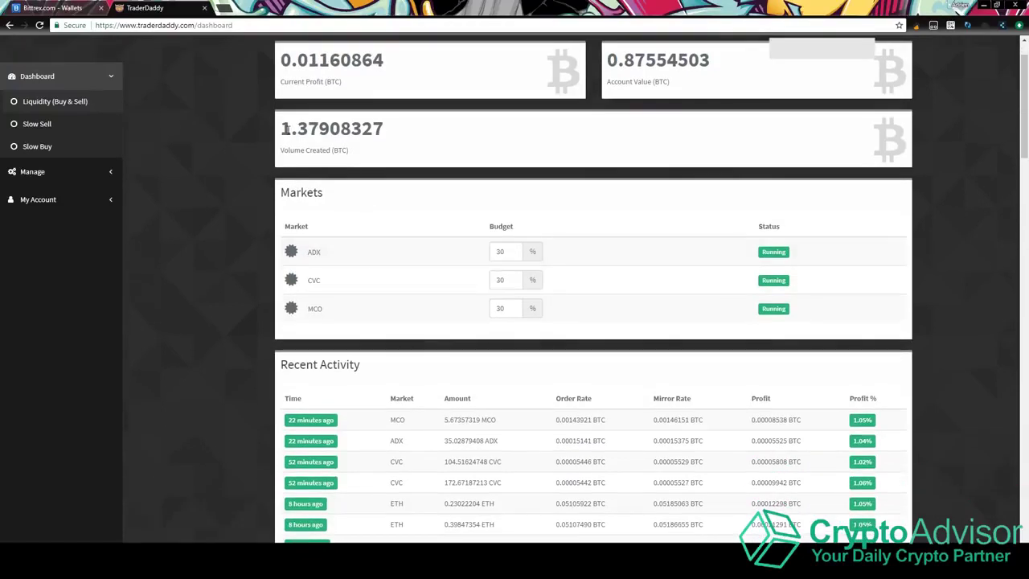
scroll(356, 249, up, 1)
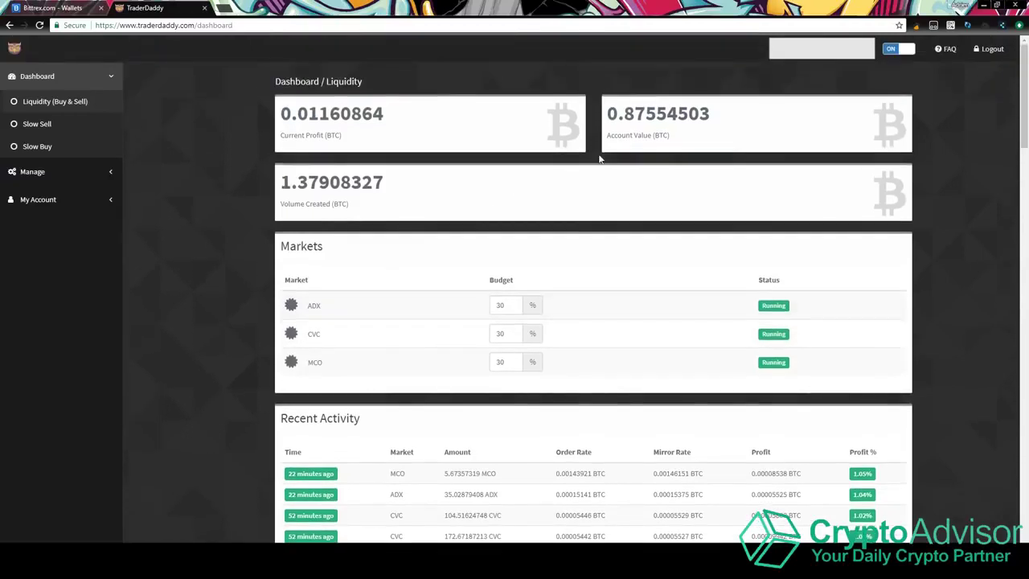
scroll(555, 306, down, 3)
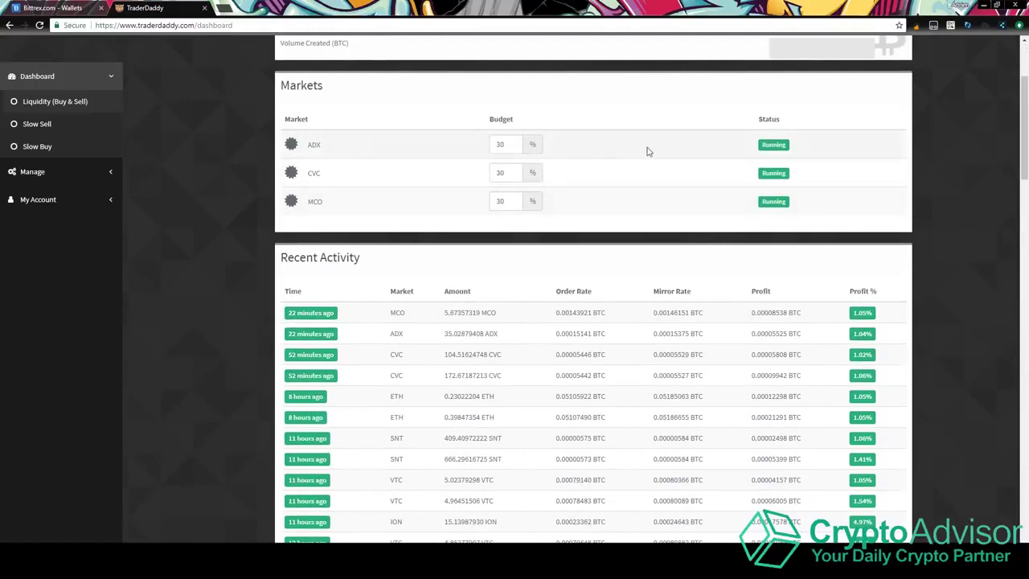
scroll(820, 233, up, 3)
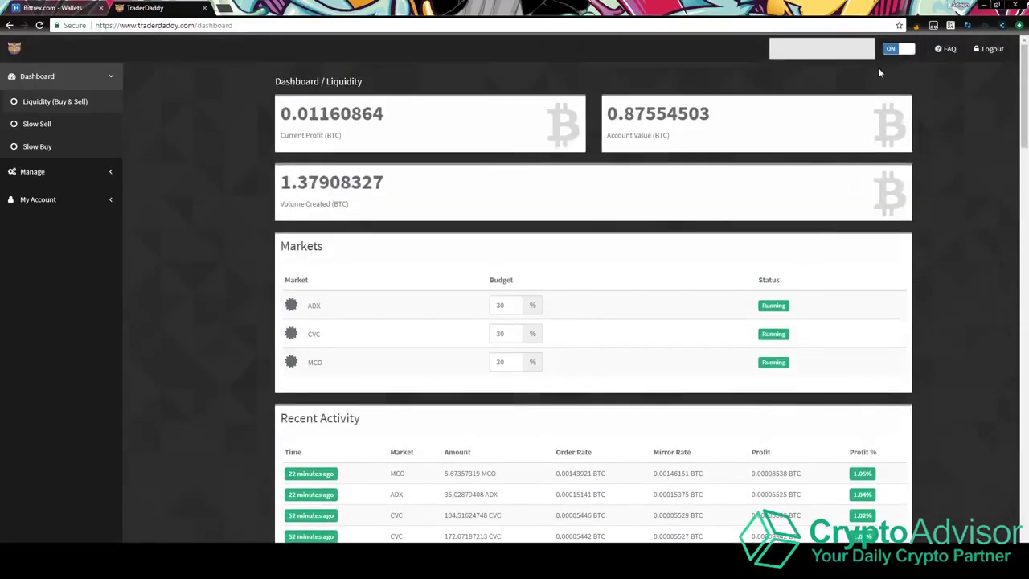
Compare Bittrex order history, with its open BTC-ADX buys and completed CVC/MCO sells, against the TraderDaddy dashboard.
click(56, 7)
click(778, 58)
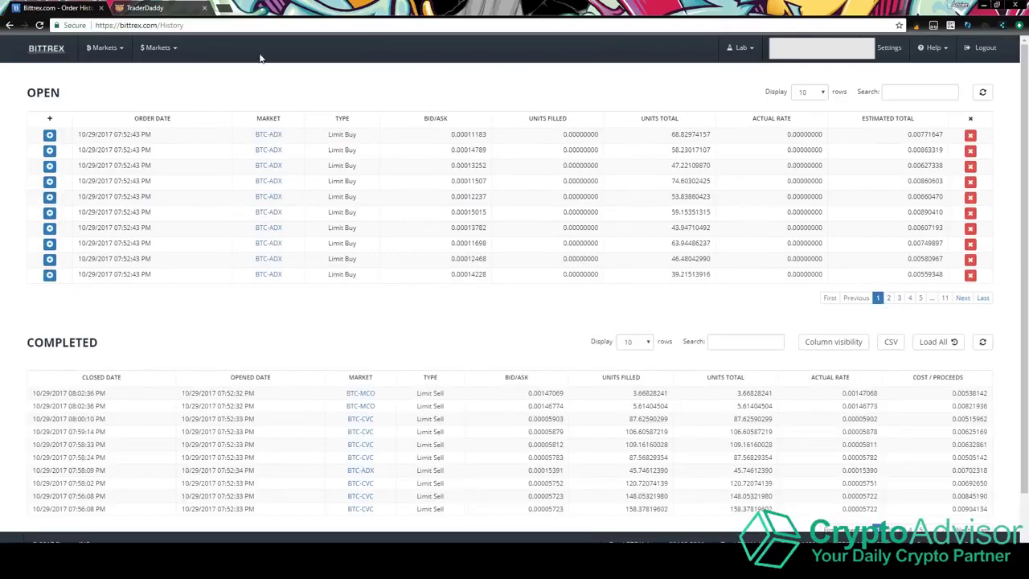
click(146, 7)
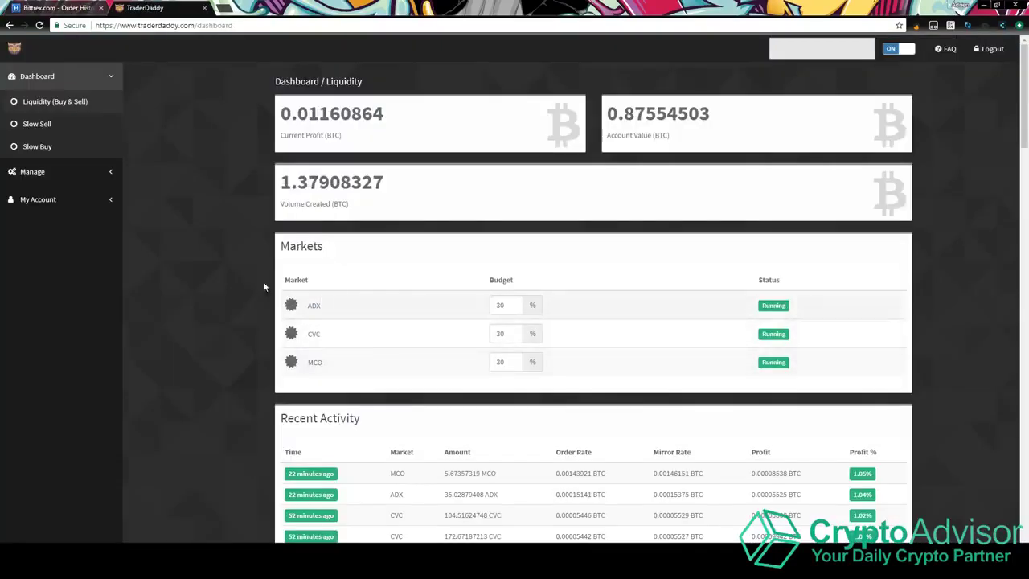
key(ctrl+Tab)
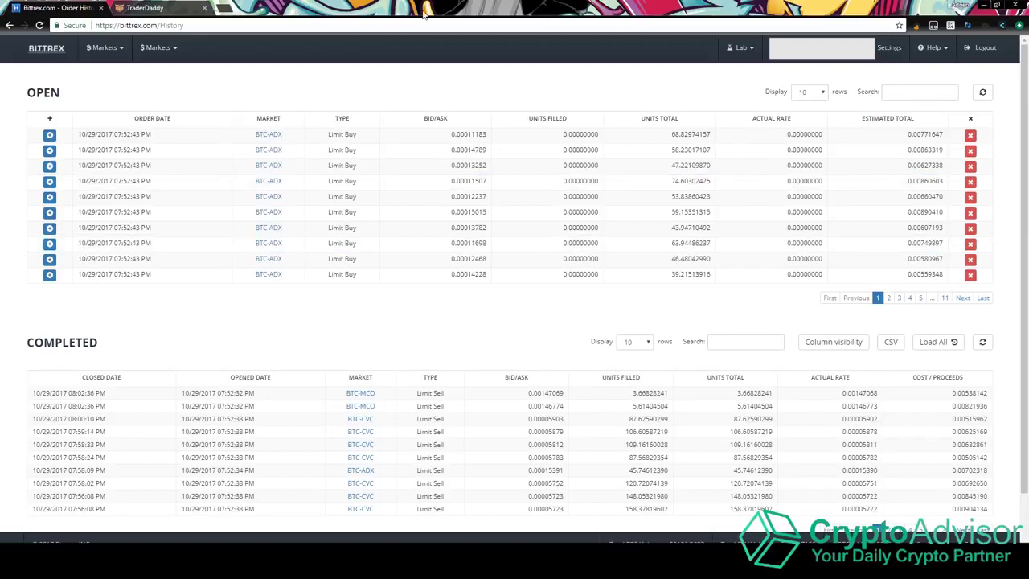
click(193, 7)
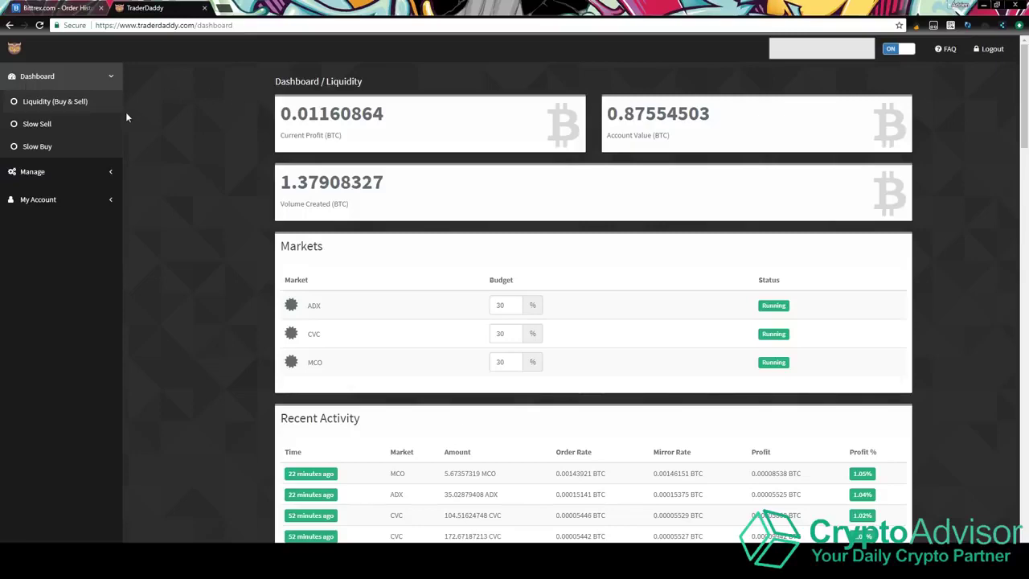
click(81, 6)
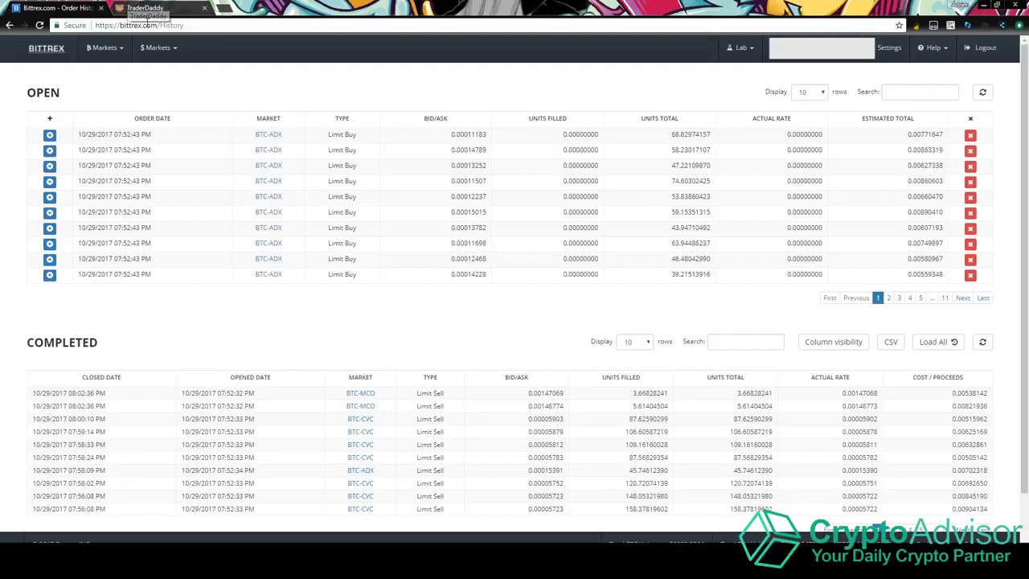
click(149, 7)
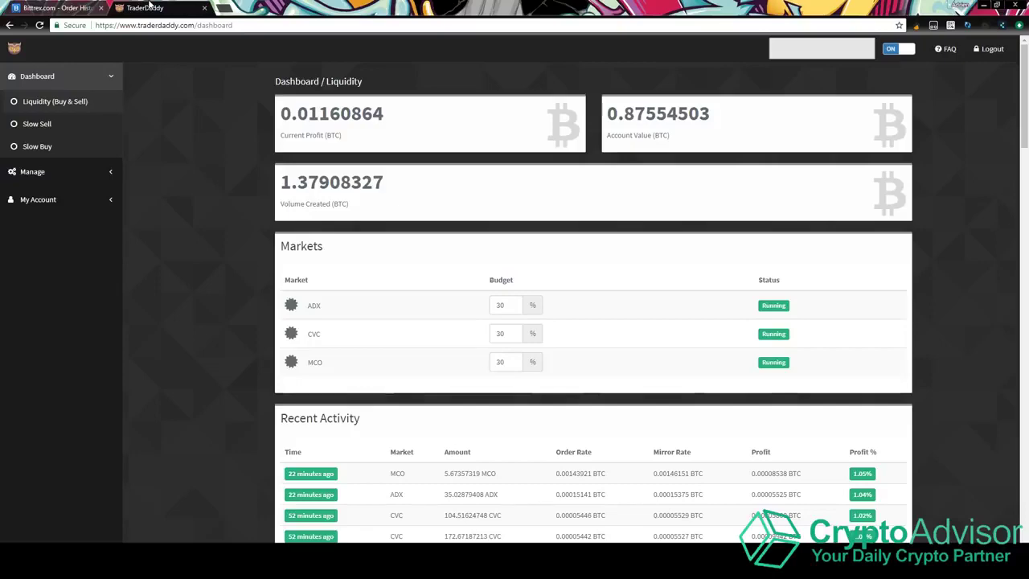
Check the Bittrex wallets page showing 0.00000000 BTC estimated value, then return to the TraderDaddy dashboard.
click(84, 7)
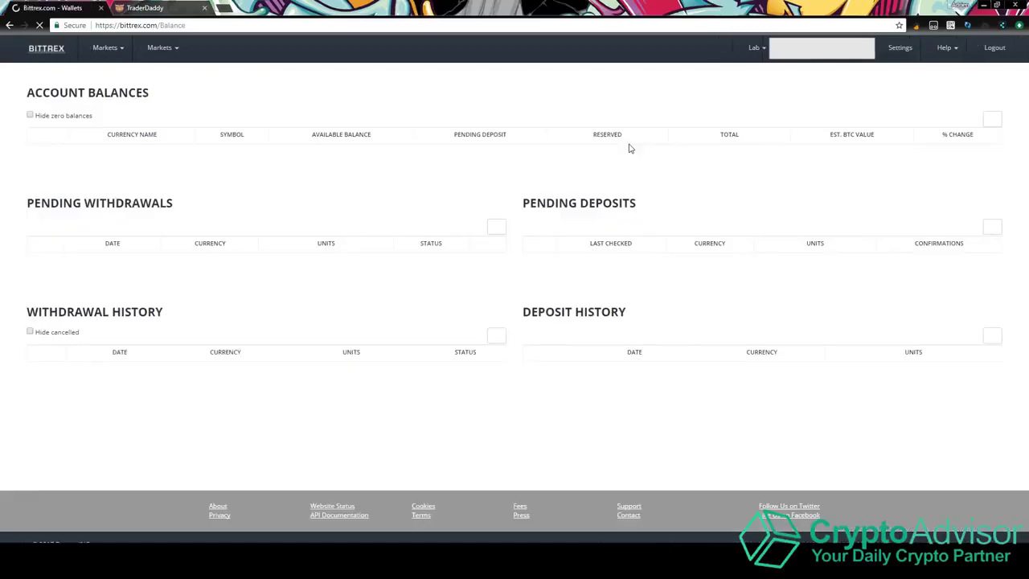
click(158, 7)
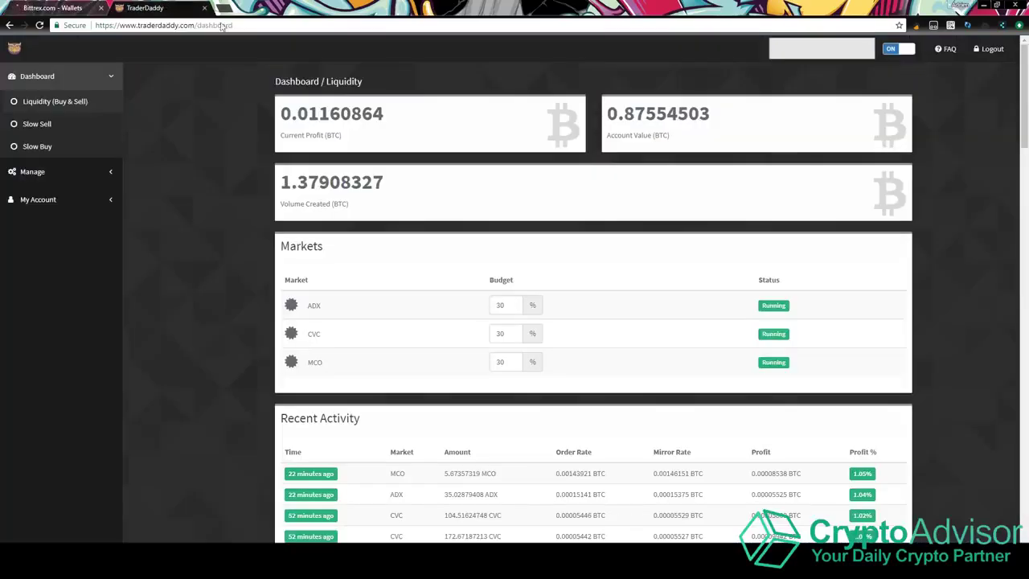
click(66, 6)
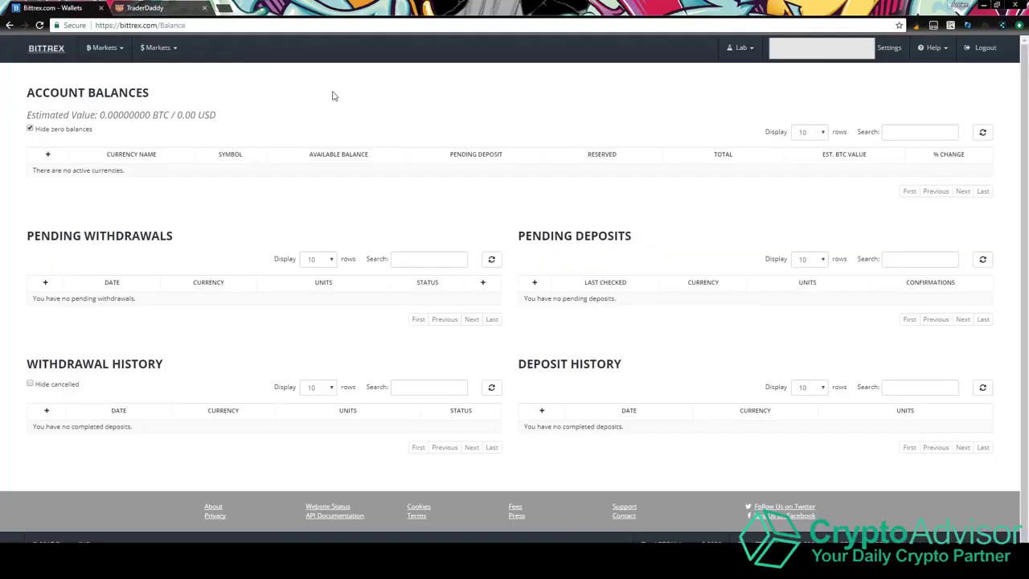
click(175, 6)
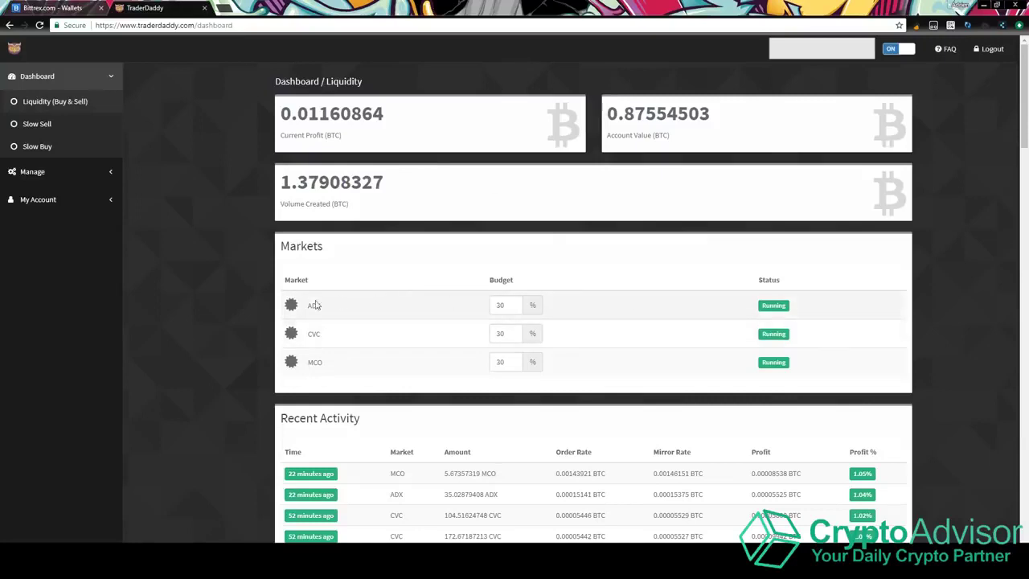